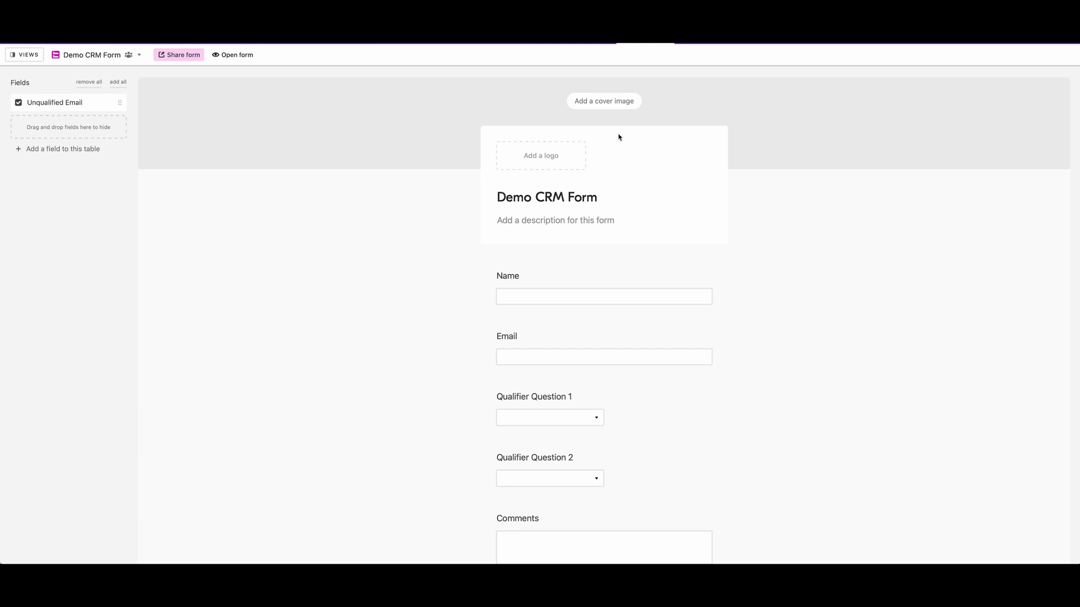
Step: Scroll through the Demo CRM Form in Airtable before moving to the finished zap
scroll(147, 234, down, 1)
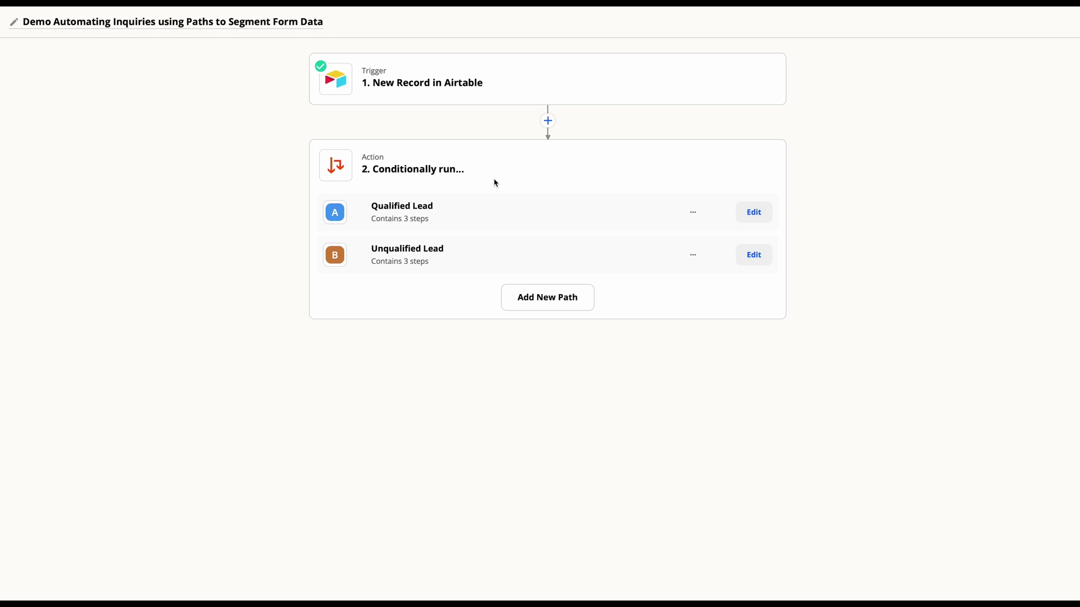
Step: Start a fresh, blank zap with Create Zap
click(446, 217)
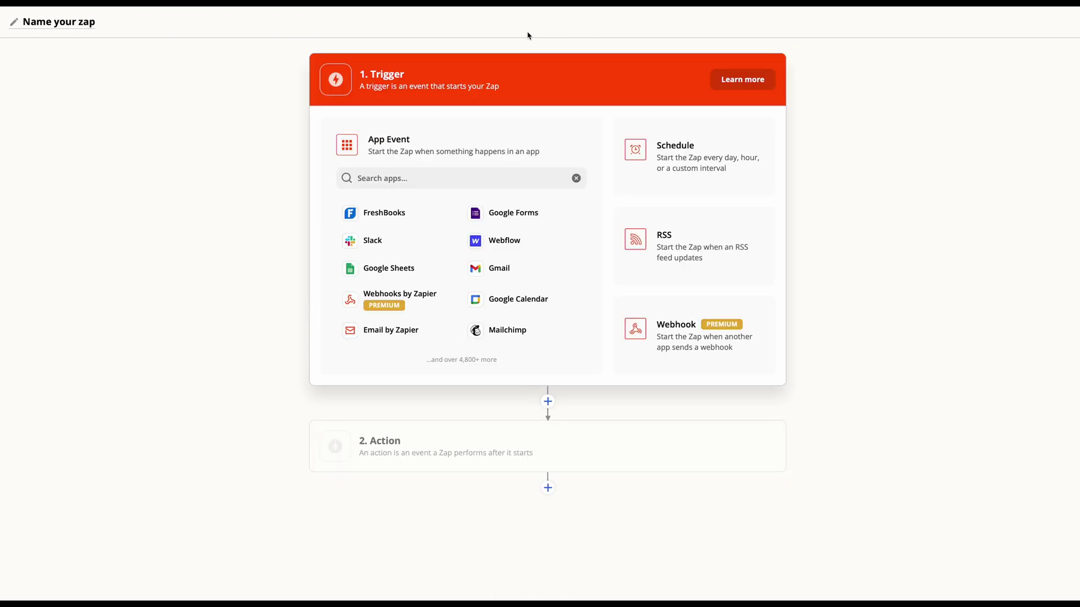
Step: Make Airtable's New Record event the zap's trigger
click(378, 178)
text(air)
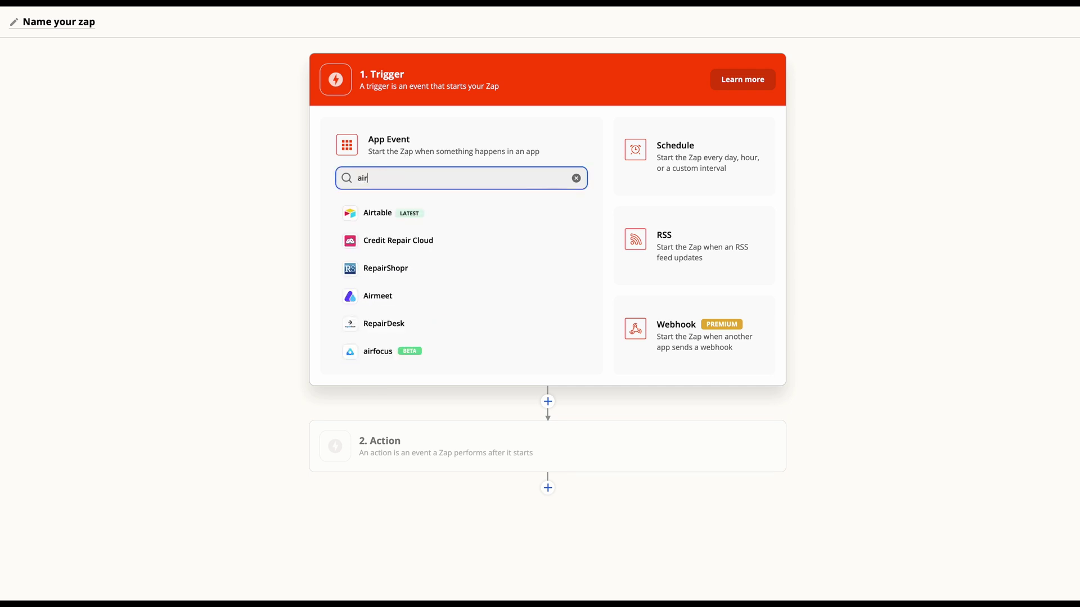
click(373, 214)
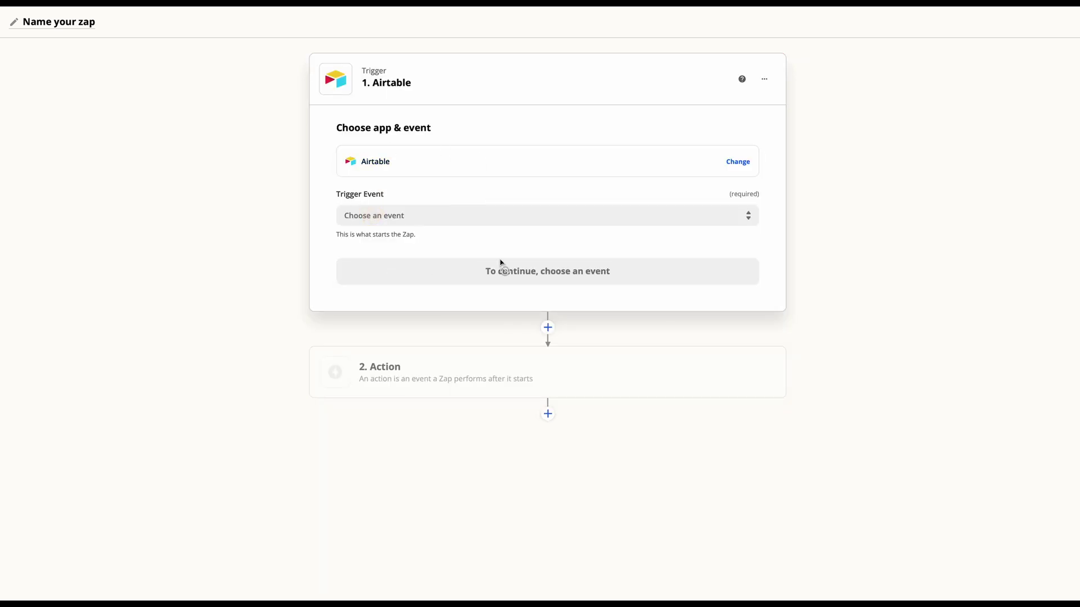
click(396, 217)
click(393, 252)
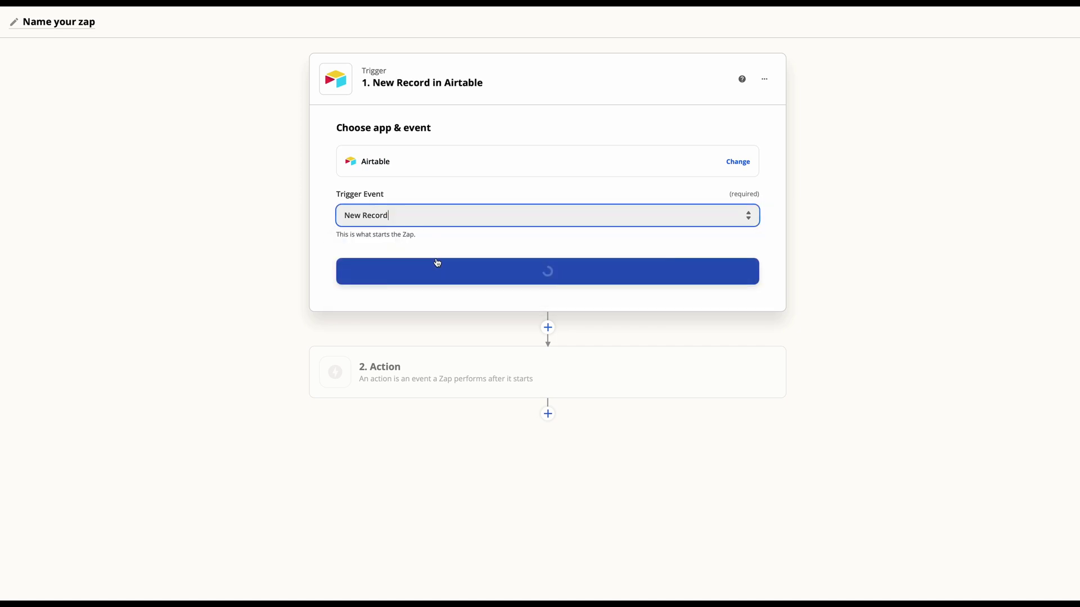
click(548, 271)
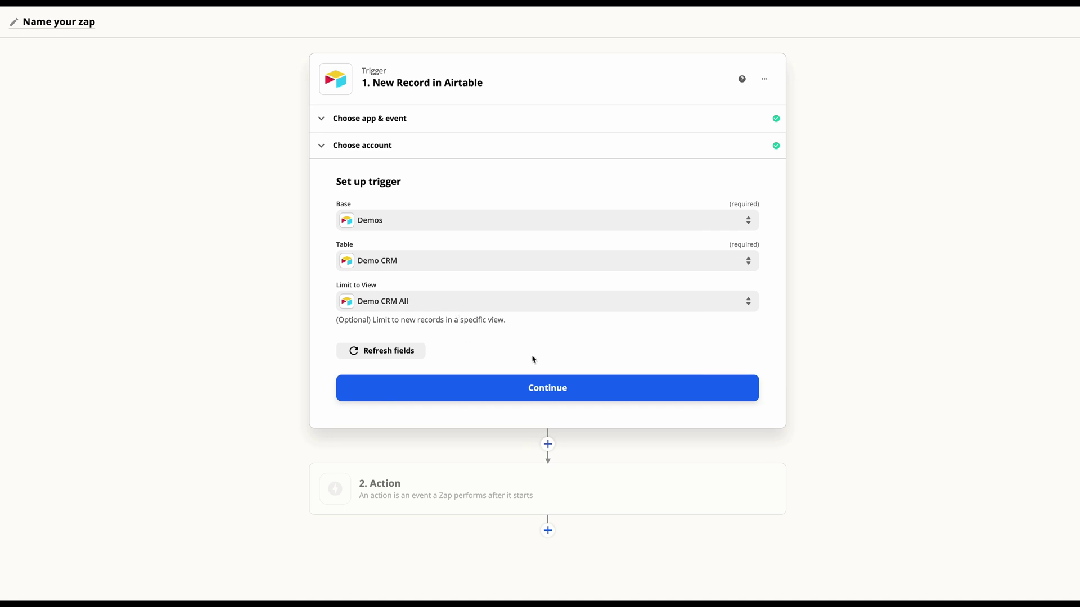
Step: Point the trigger at base Demos, table Demo CRM, view Demo CRM All, and test it to pull Record C
click(556, 397)
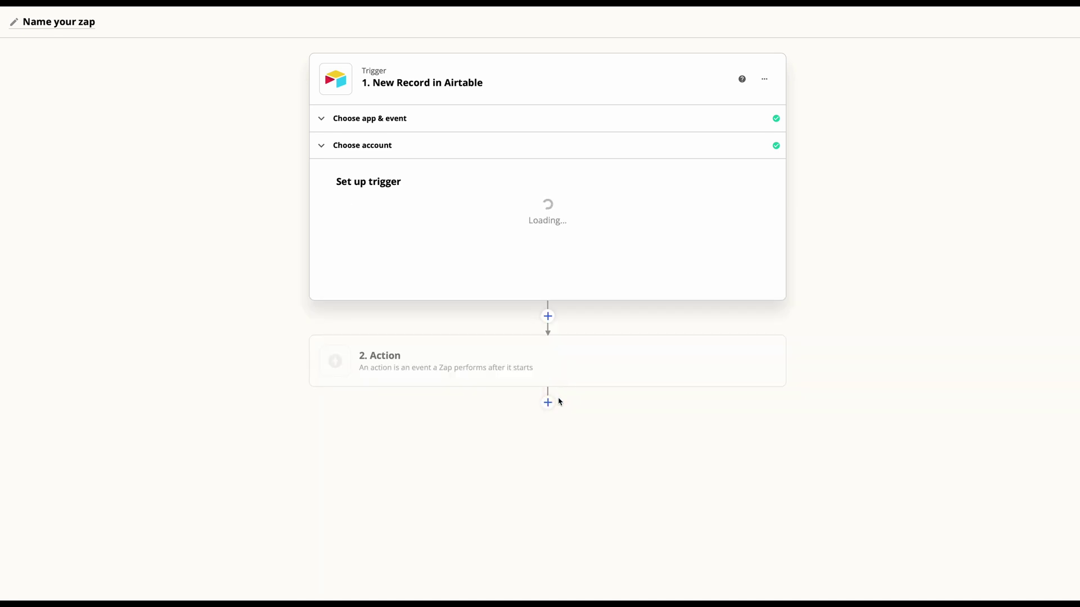
click(537, 369)
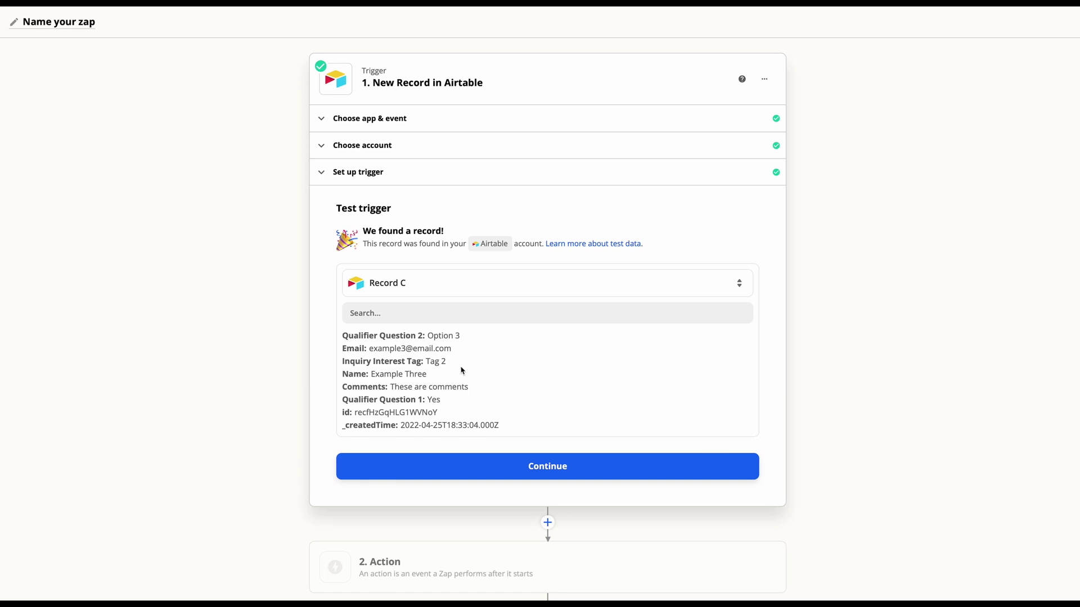
click(537, 467)
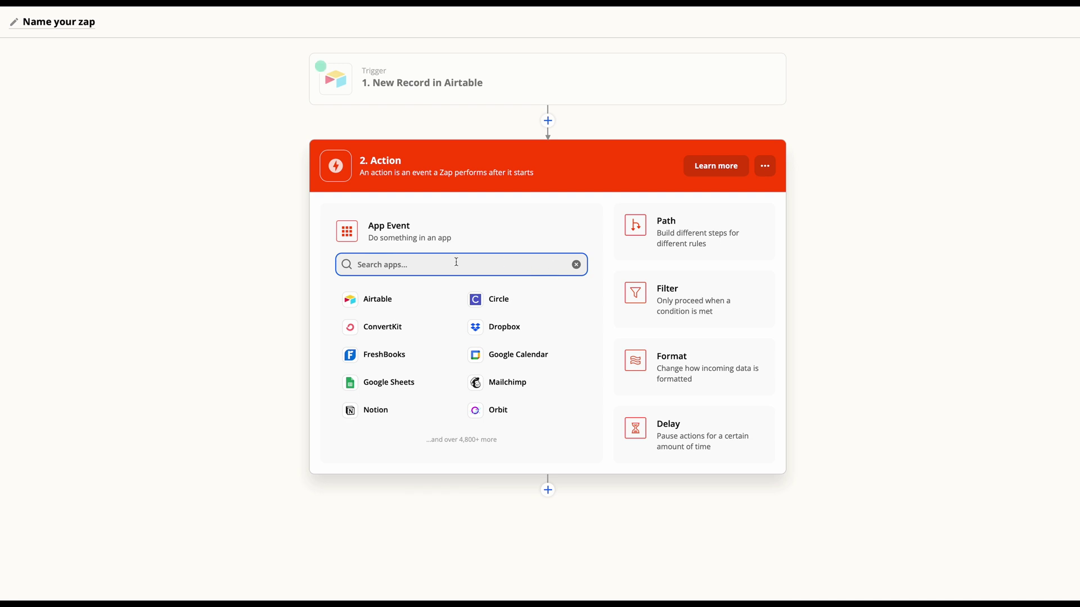
Step: Turn the action step into a Paths step with Path A and Path B, and edit Path A
click(707, 234)
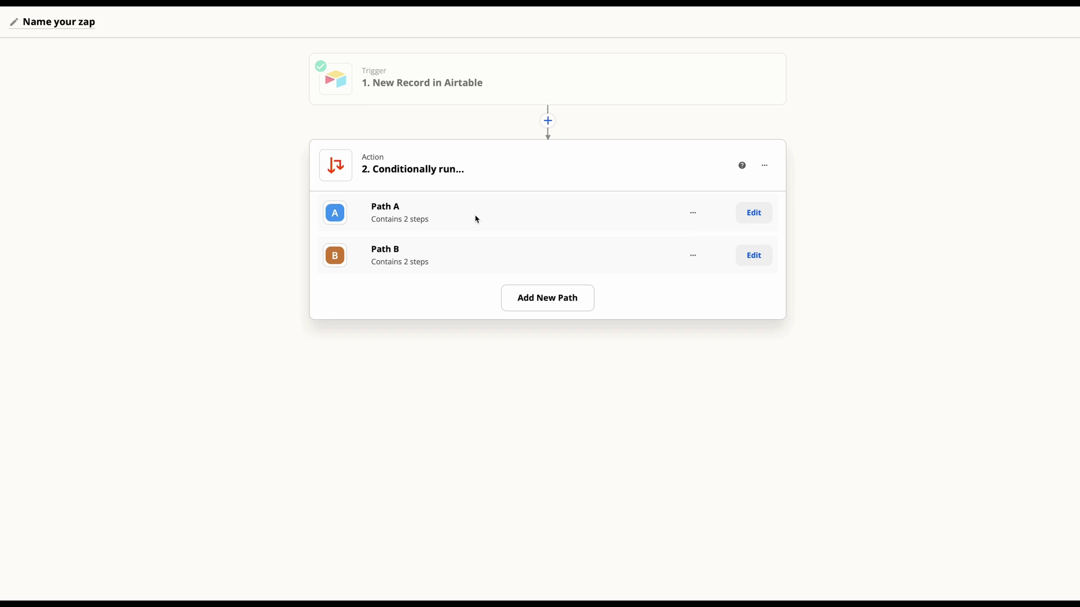
click(761, 214)
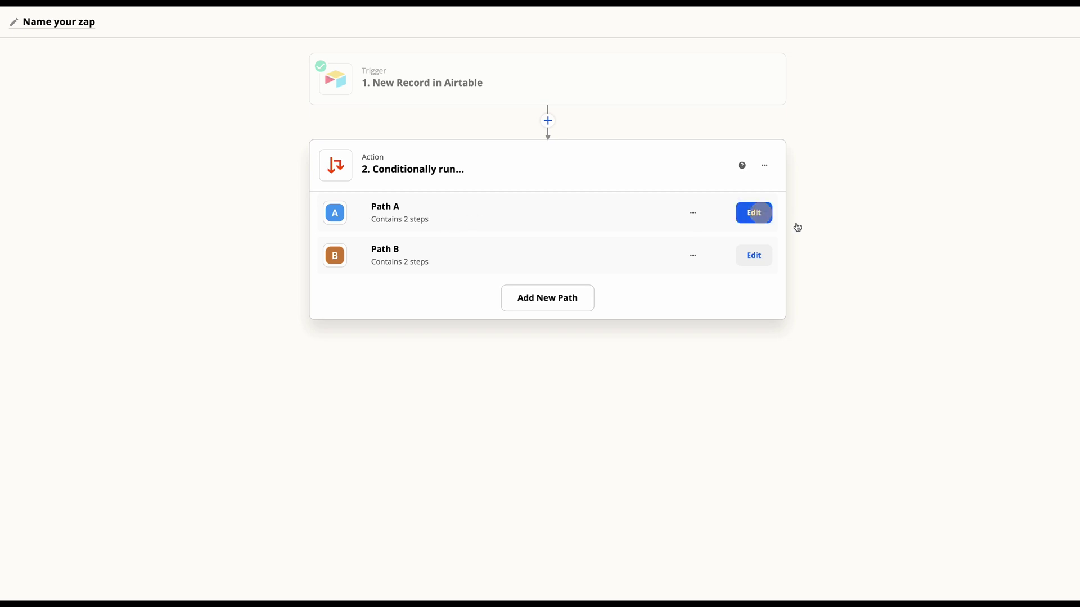
Step: Give Path A the Qualified Lead rules (Question 2 = Option 3, Question 1 = Yes) and test them
click(388, 167)
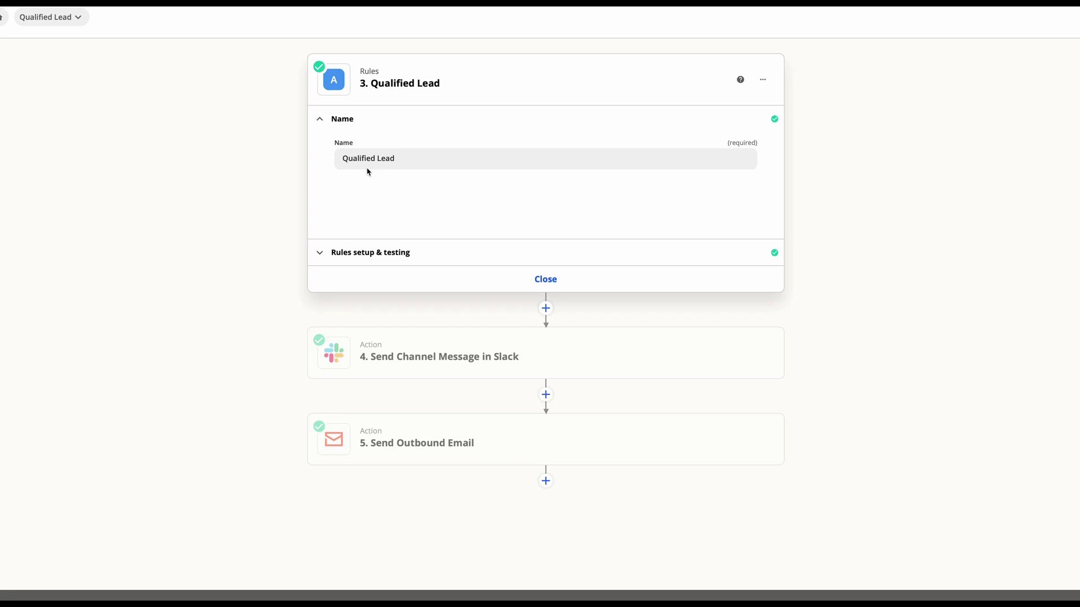
click(355, 253)
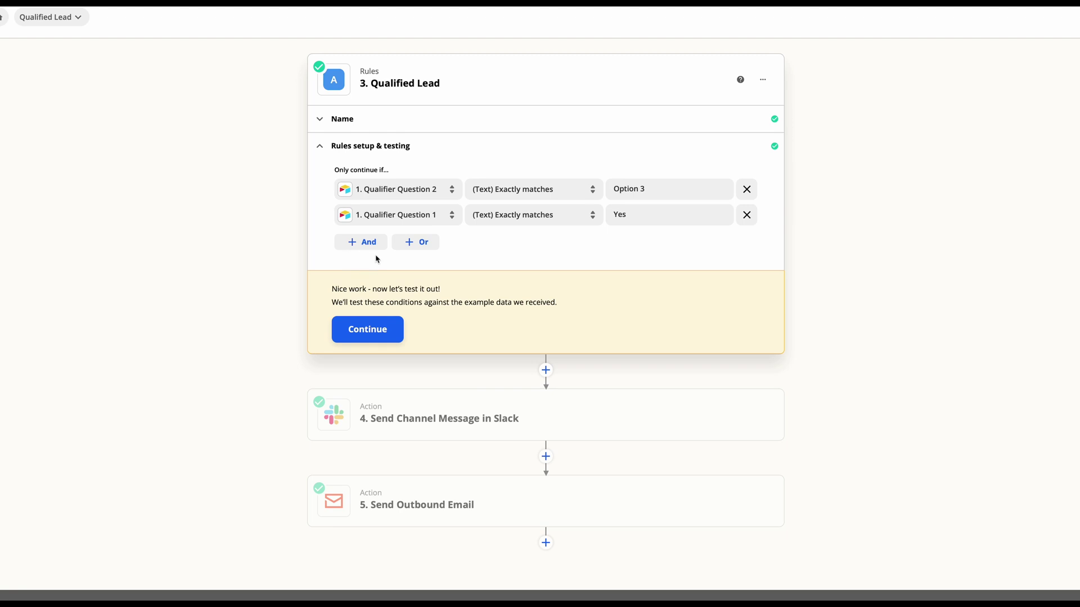
click(377, 192)
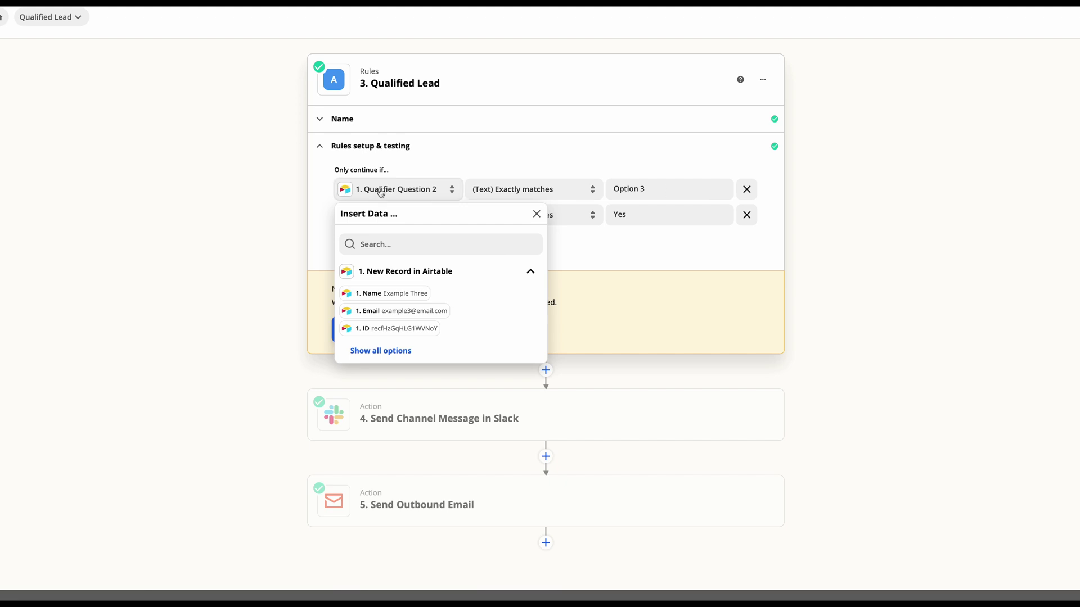
click(684, 188)
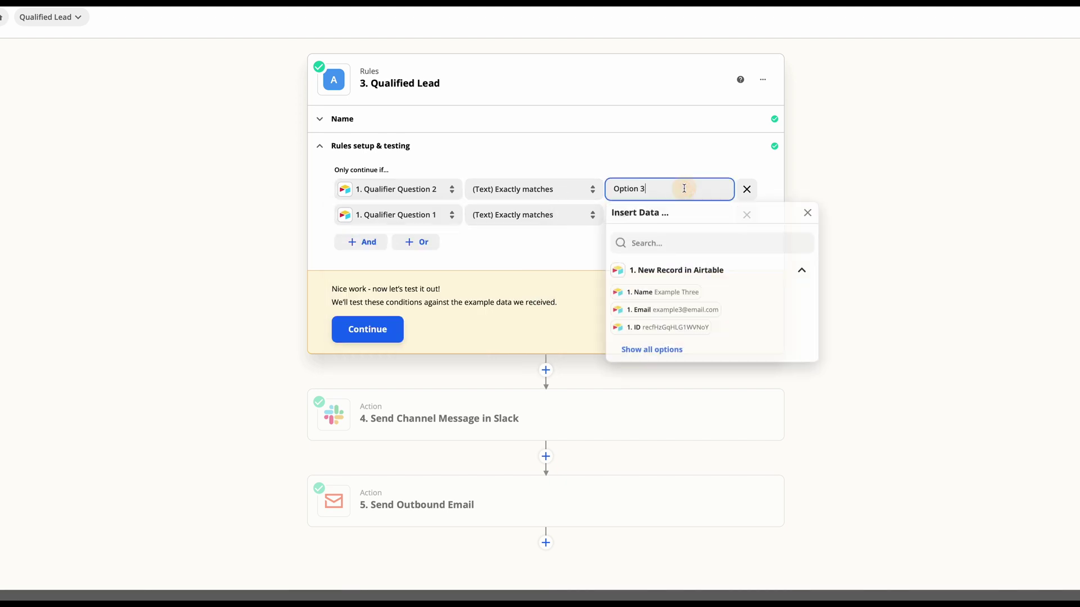
click(494, 228)
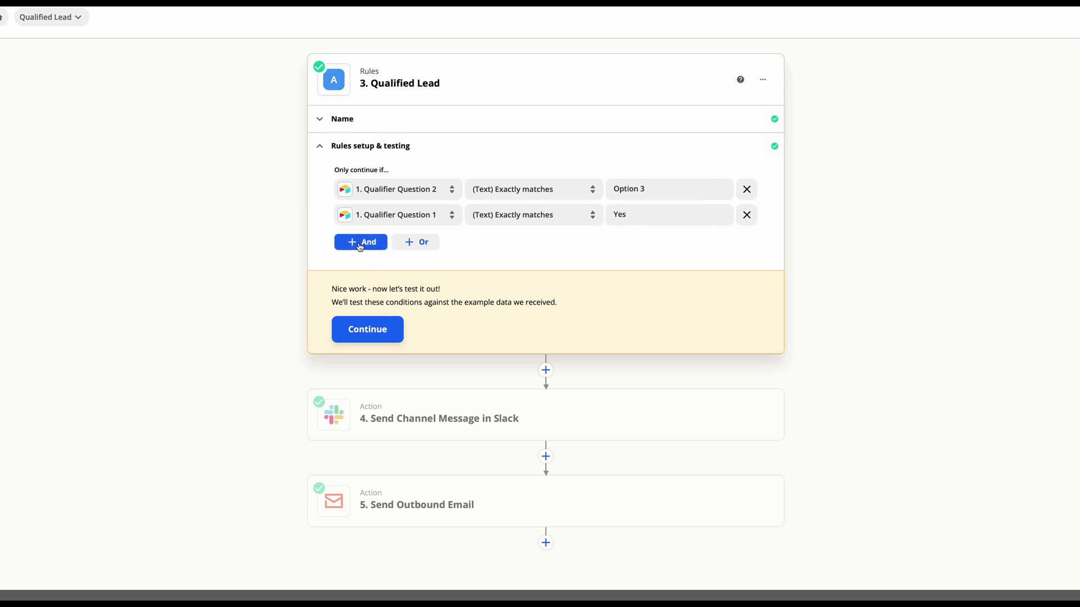
click(369, 330)
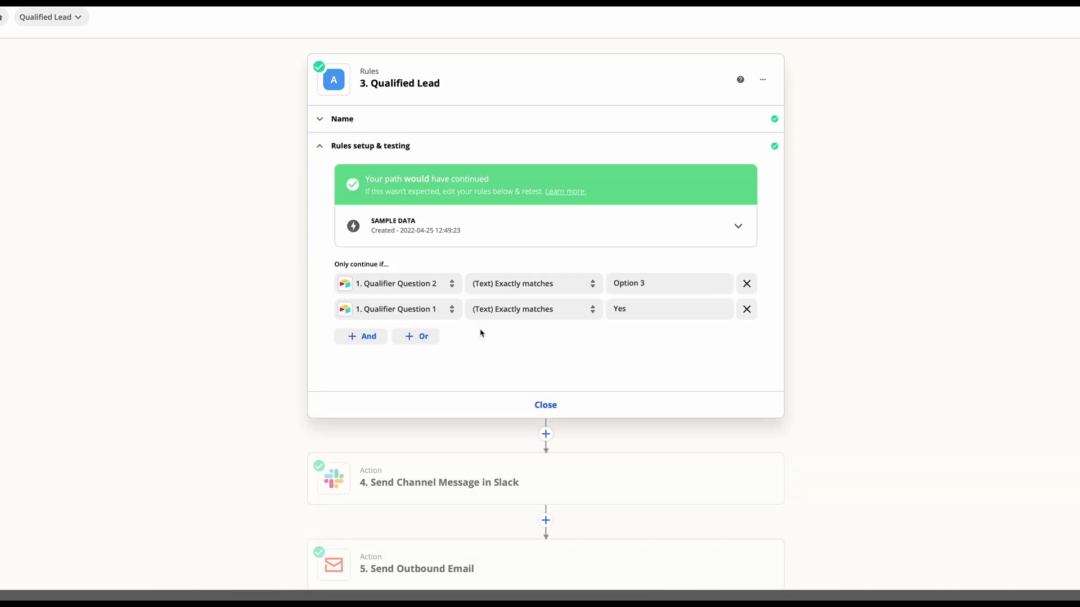
click(543, 405)
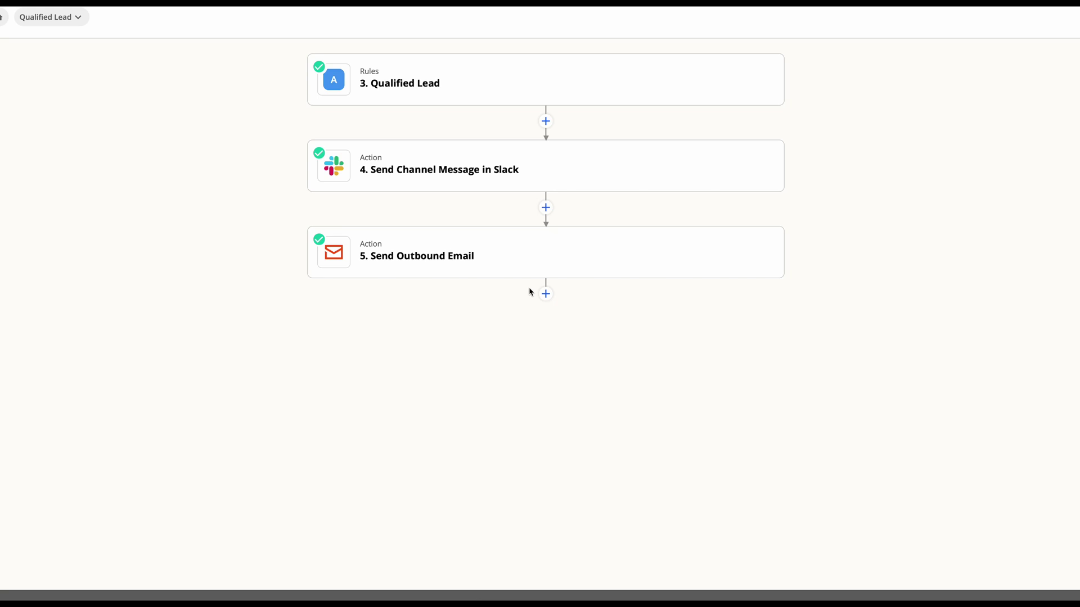
Step: Review the Slack message to #demos listing the lead's name, email, date, qualifiers and comments
mouse_move(478, 153)
click(478, 154)
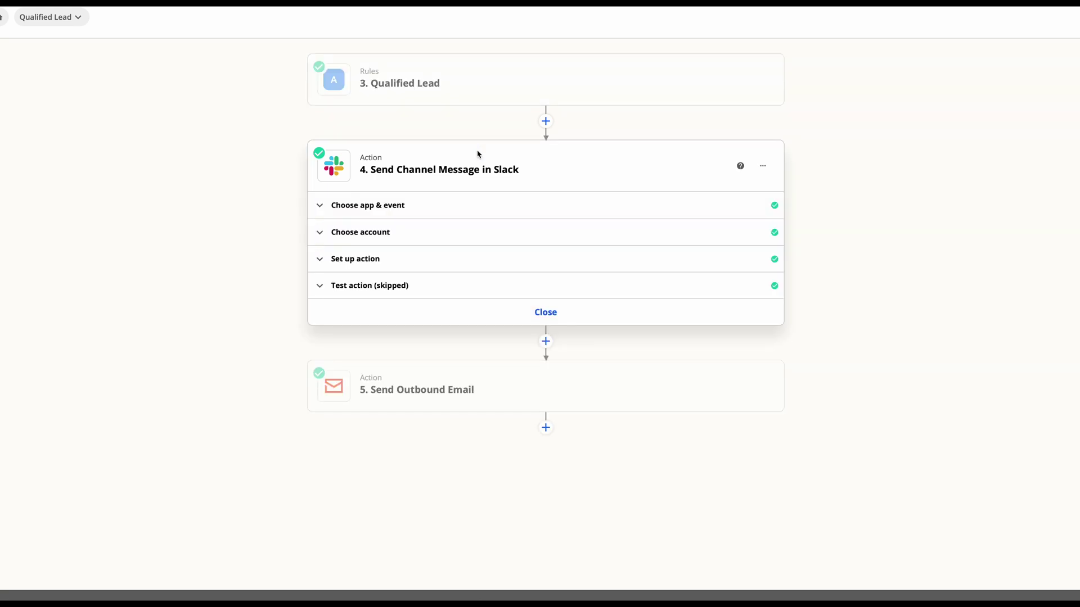
click(352, 259)
scroll(478, 326, down, 2)
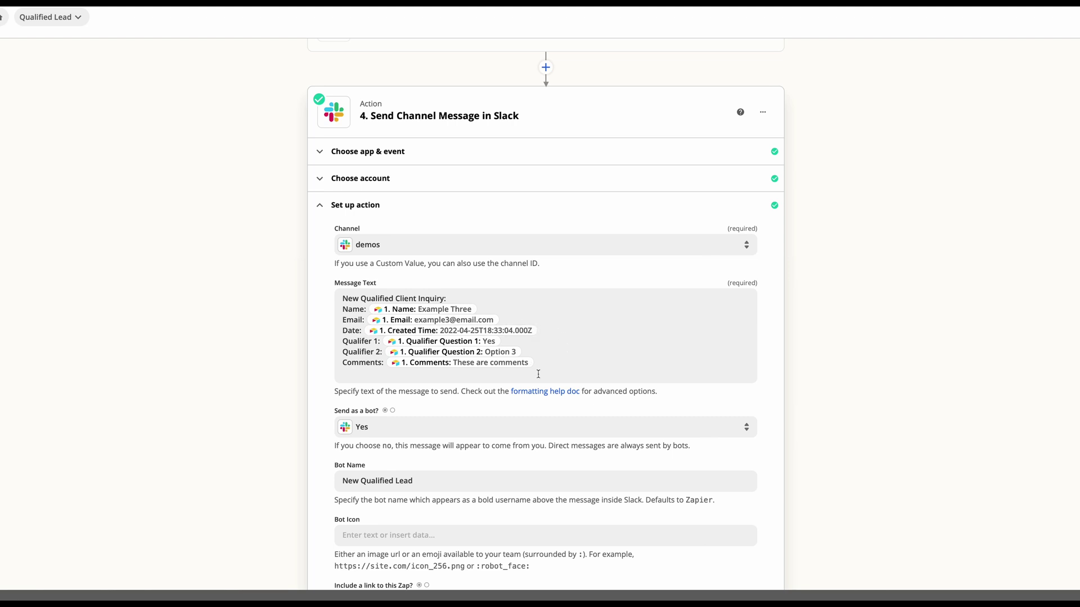
scroll(538, 374, down, 15)
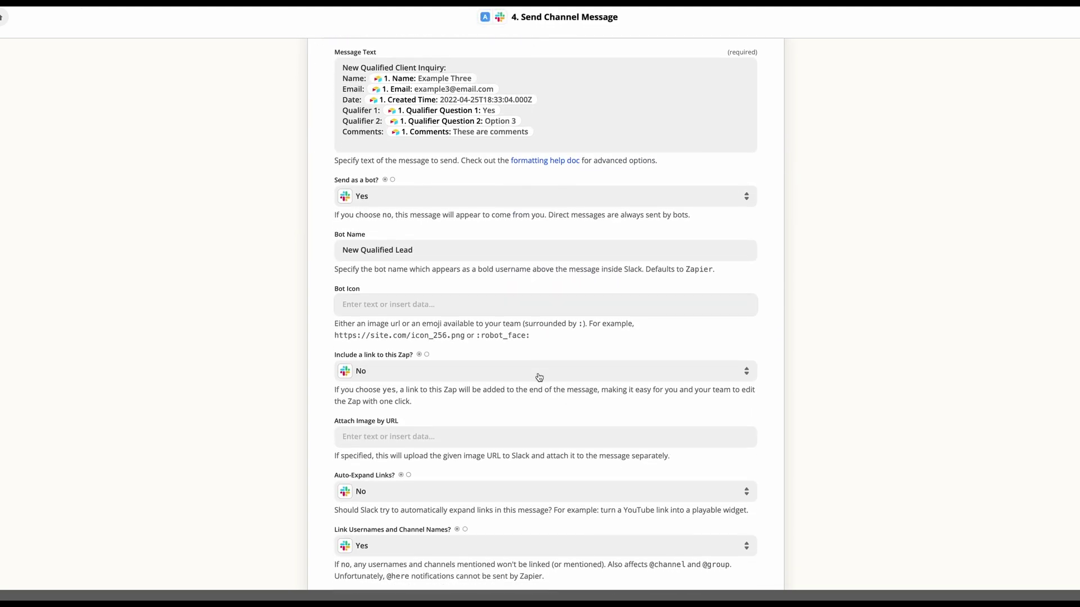
Step: Review the Qualified Lead Send Outbound Email recipient, subject and thank-you body, then close it
click(460, 524)
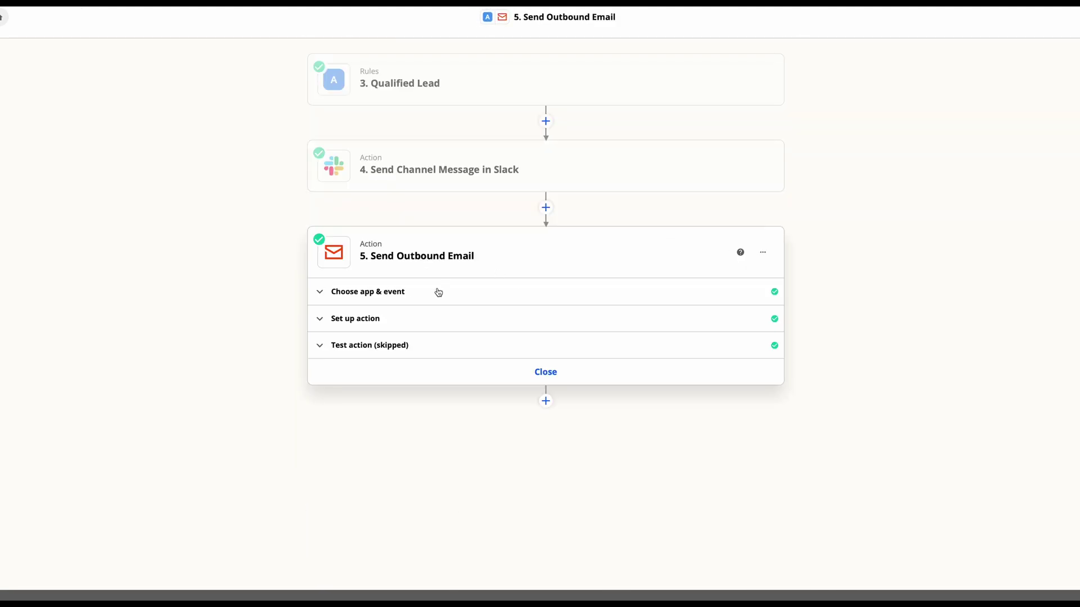
click(384, 293)
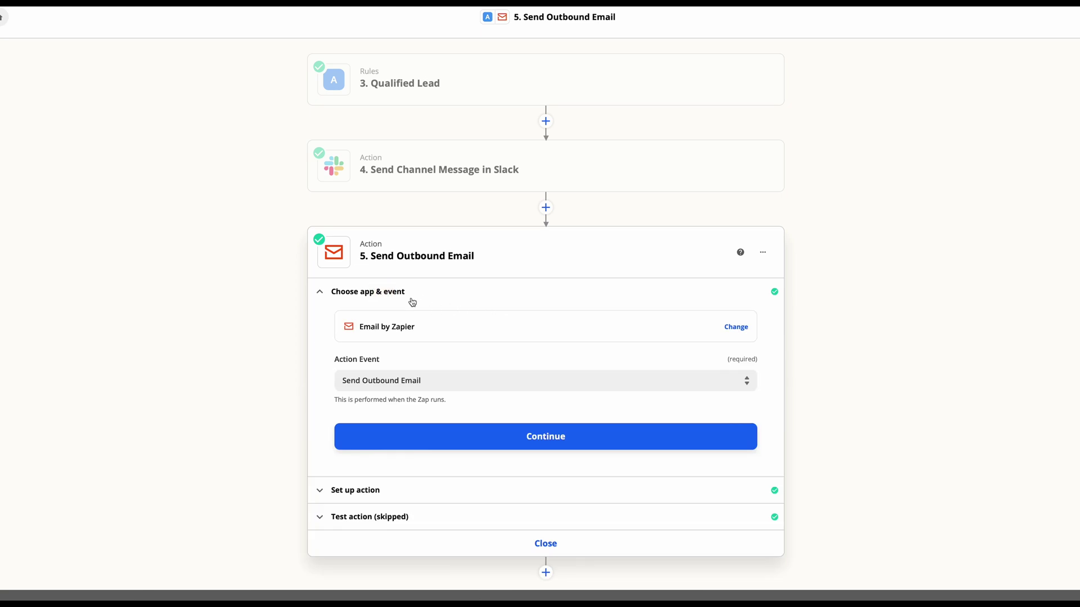
click(360, 489)
scroll(443, 488, down, 2)
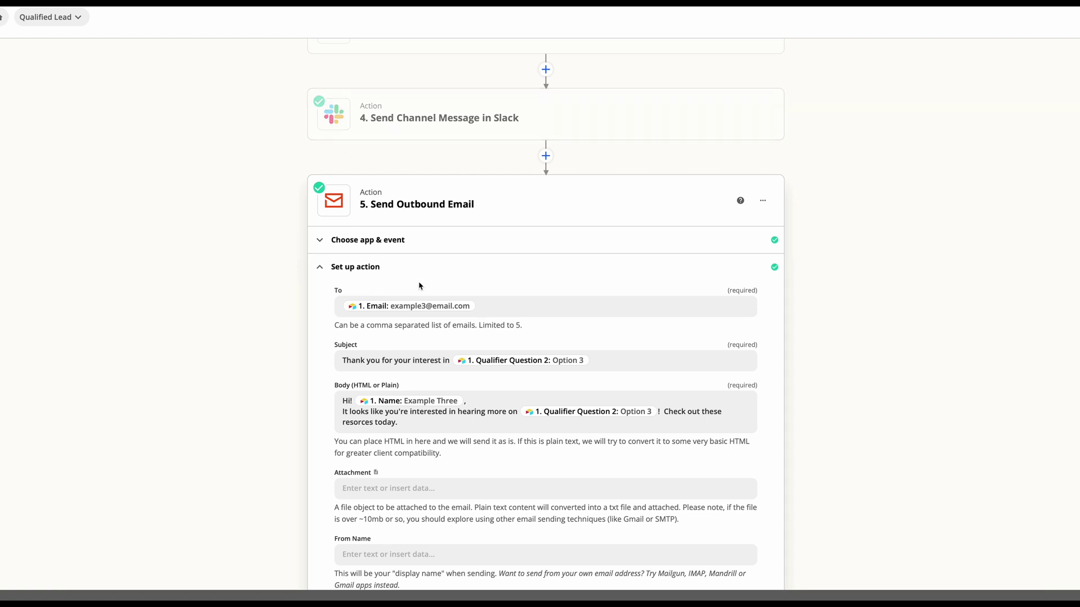
scroll(453, 369, down, 1)
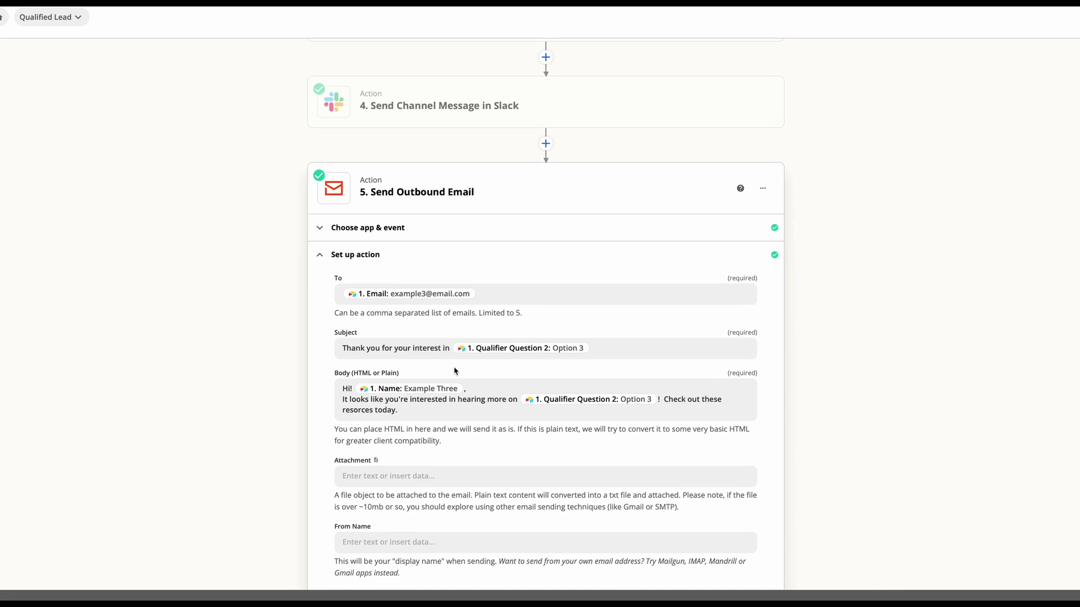
scroll(455, 371, down, 2)
scroll(454, 368, down, 1)
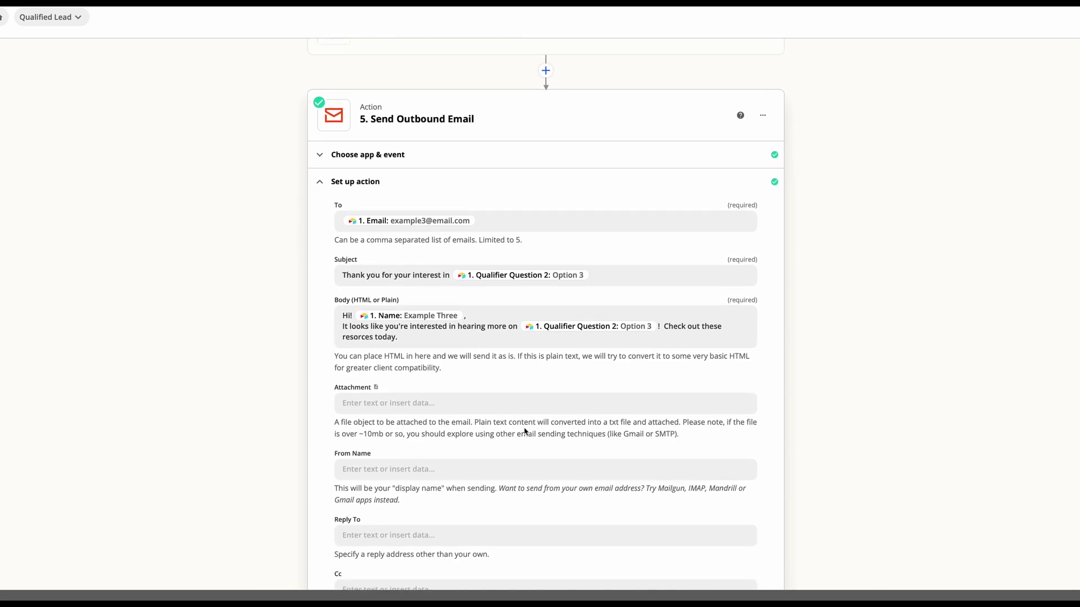
scroll(525, 432, up, 5)
scroll(694, 431, down, 10)
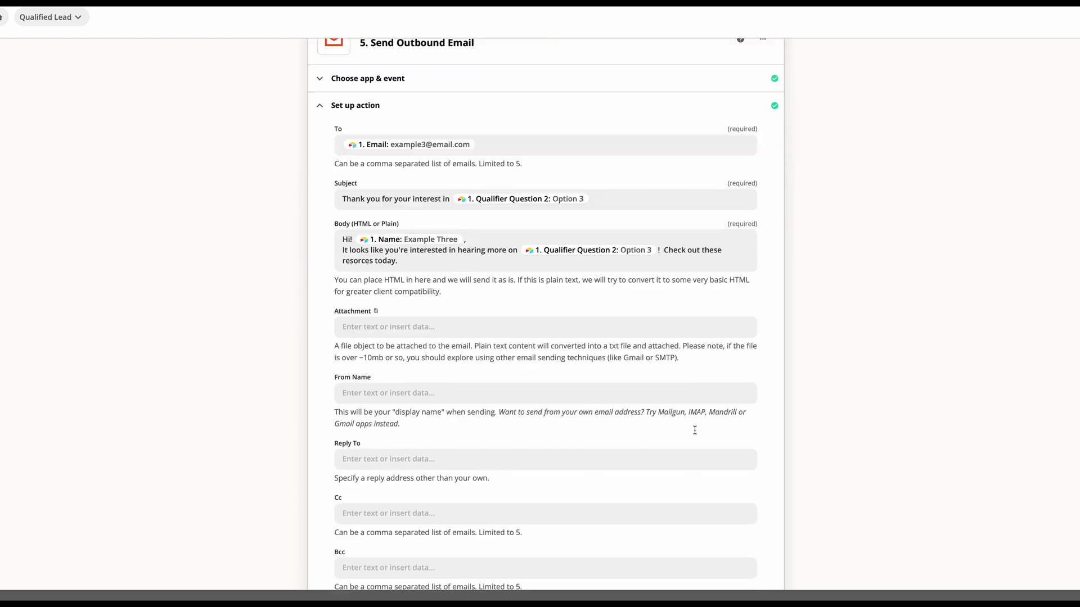
click(545, 531)
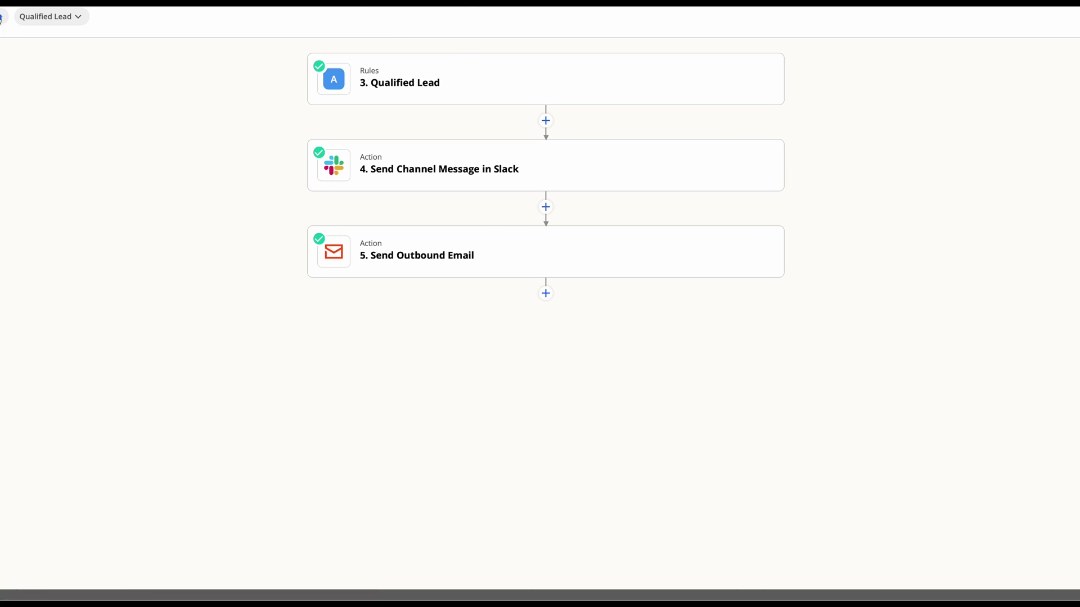
click(58, 17)
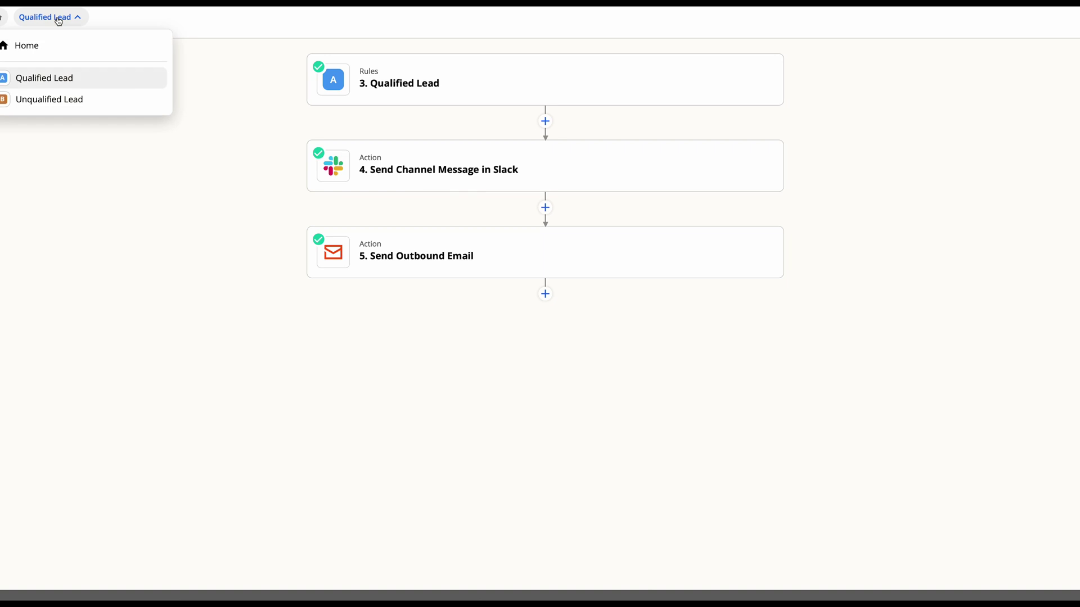
Step: Inspect the Unqualified Lead rules: Question 2 is Option 1 or Option 2, Question 1 is No
click(48, 99)
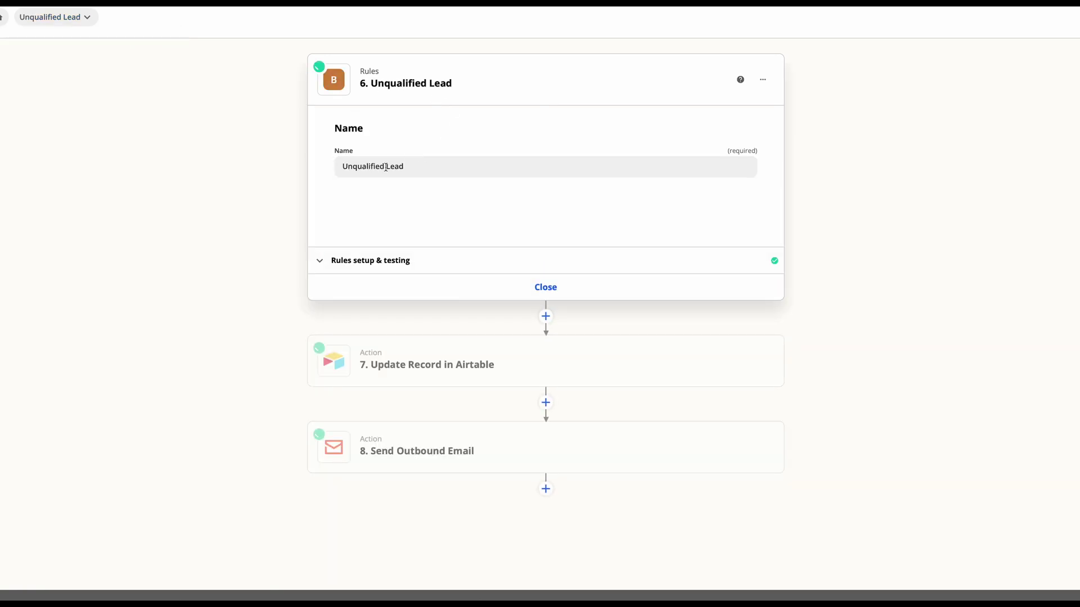
click(441, 167)
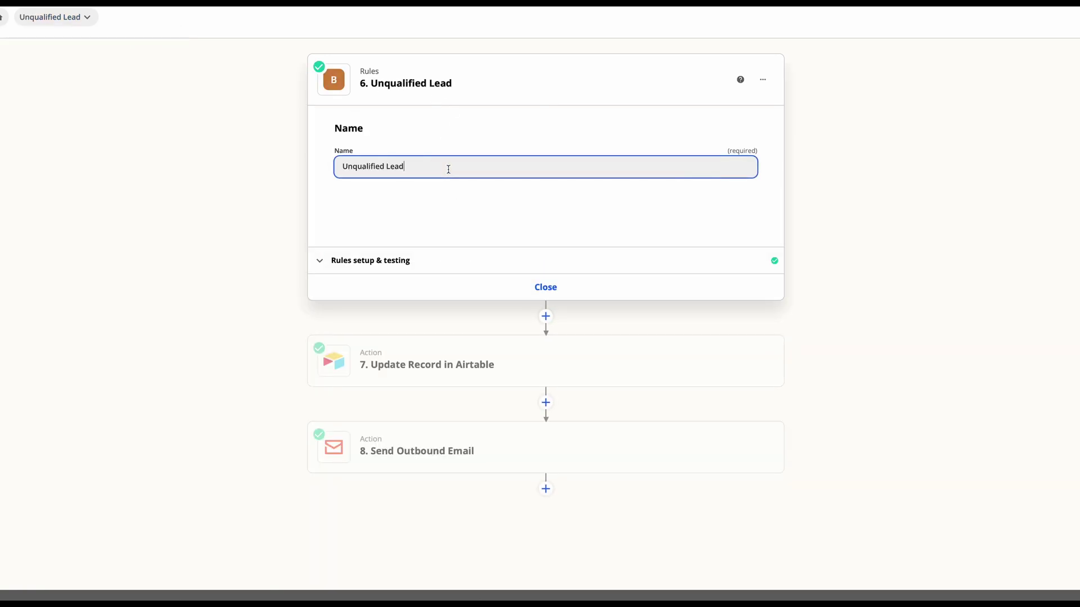
click(374, 262)
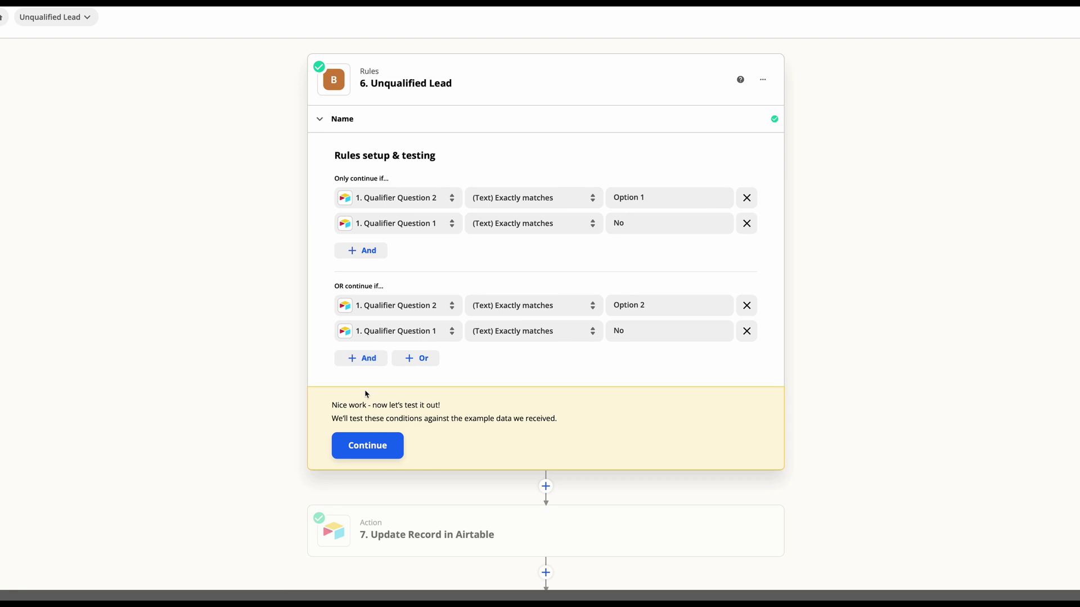
click(386, 453)
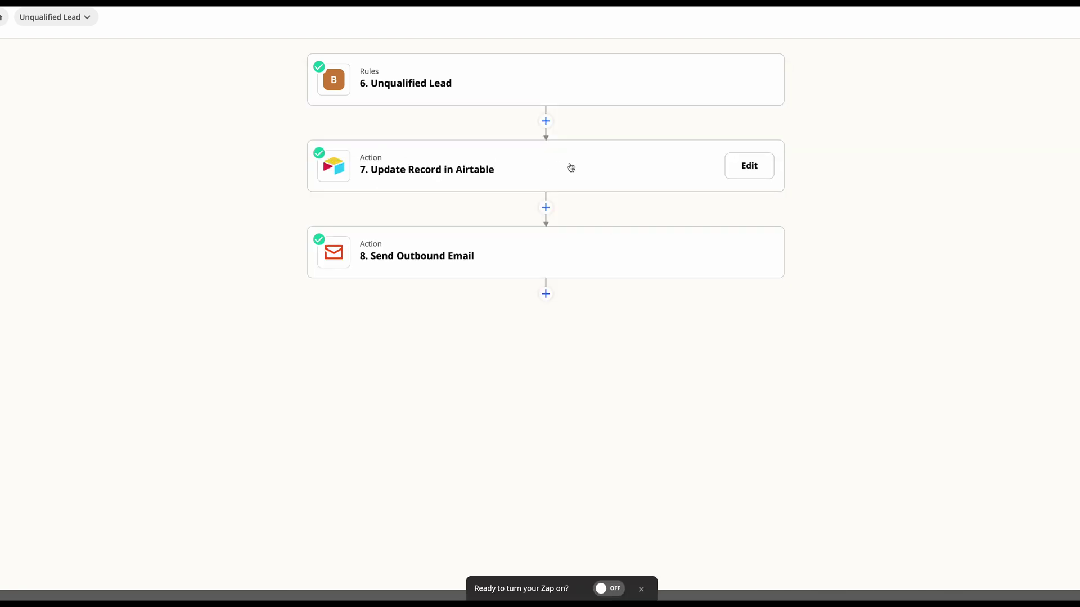
Step: Check the Update Record in Airtable step, whose Unqualified Email field is set to True
click(476, 169)
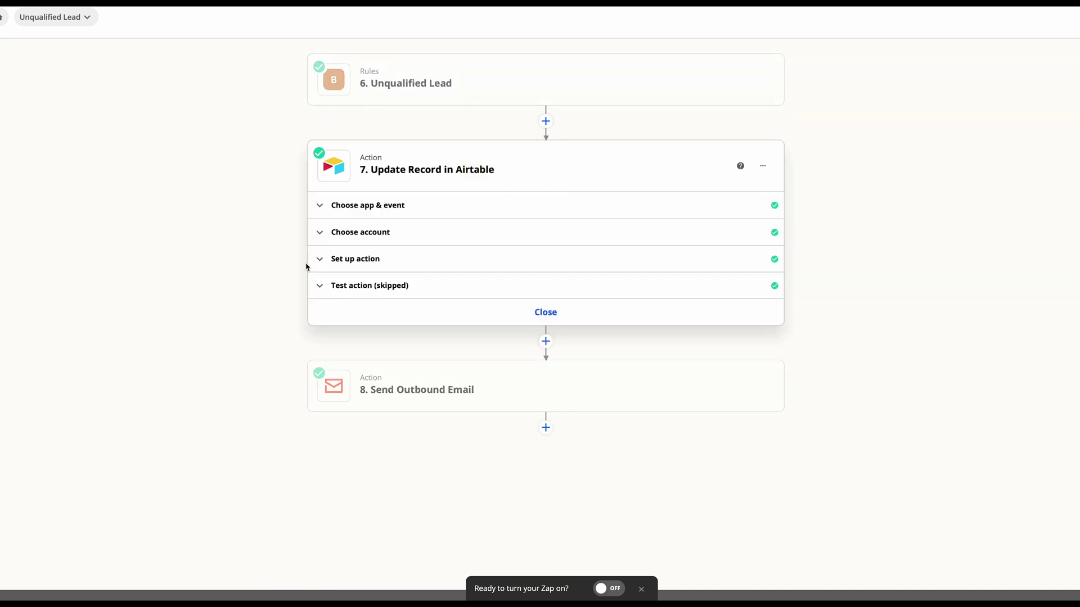
click(345, 260)
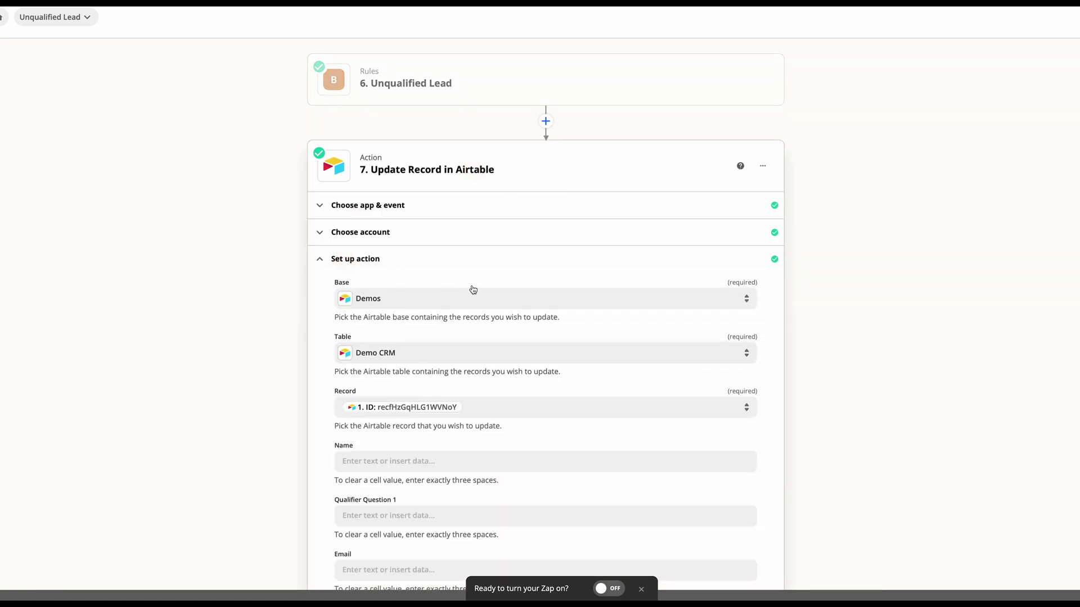
scroll(489, 323, down, 1)
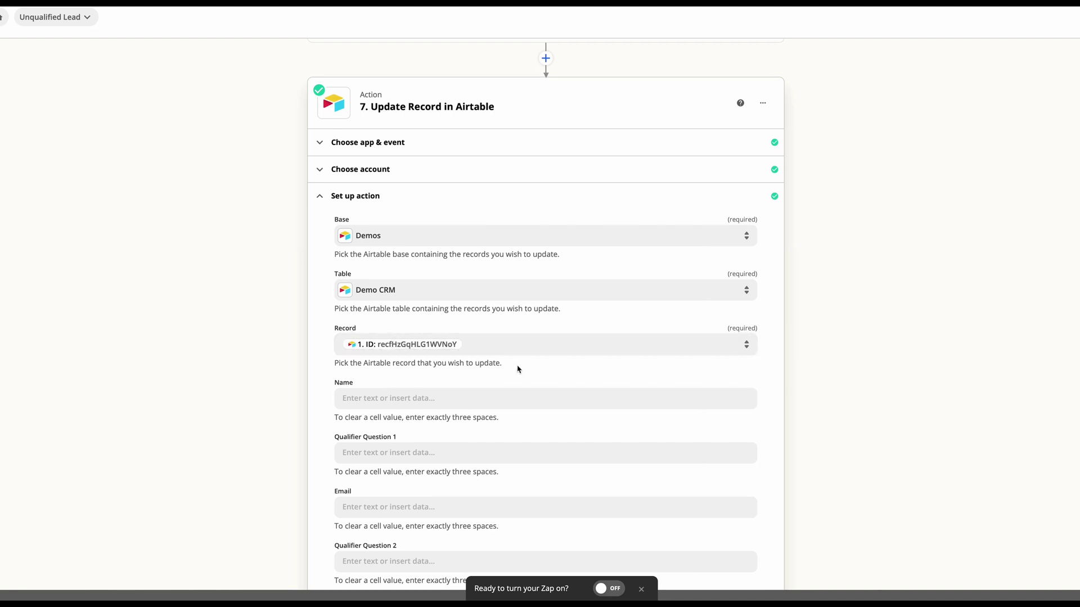
scroll(517, 369, down, 4)
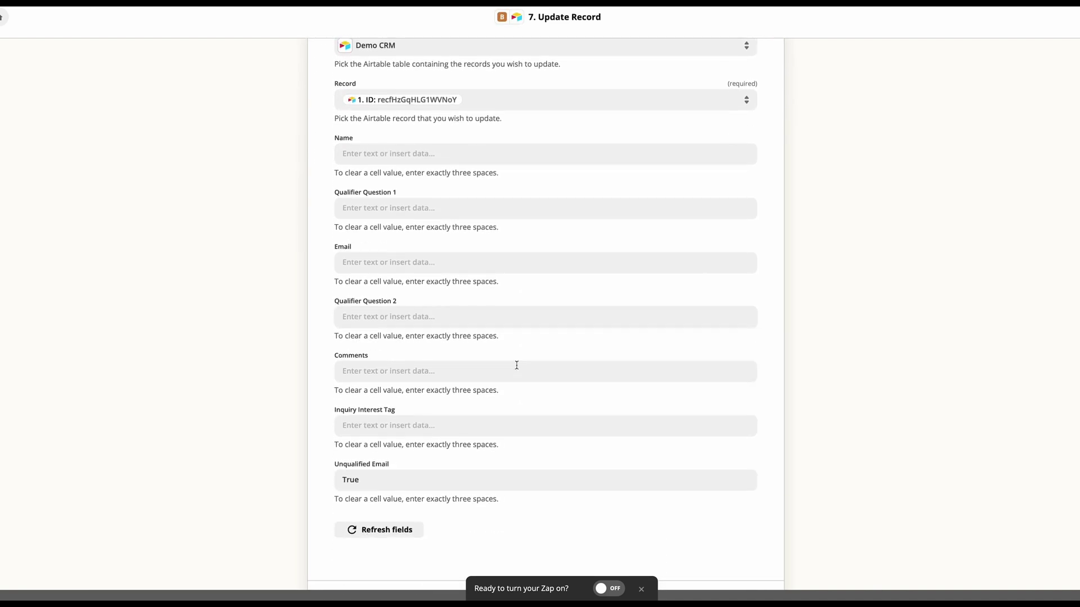
scroll(516, 365, down, 2)
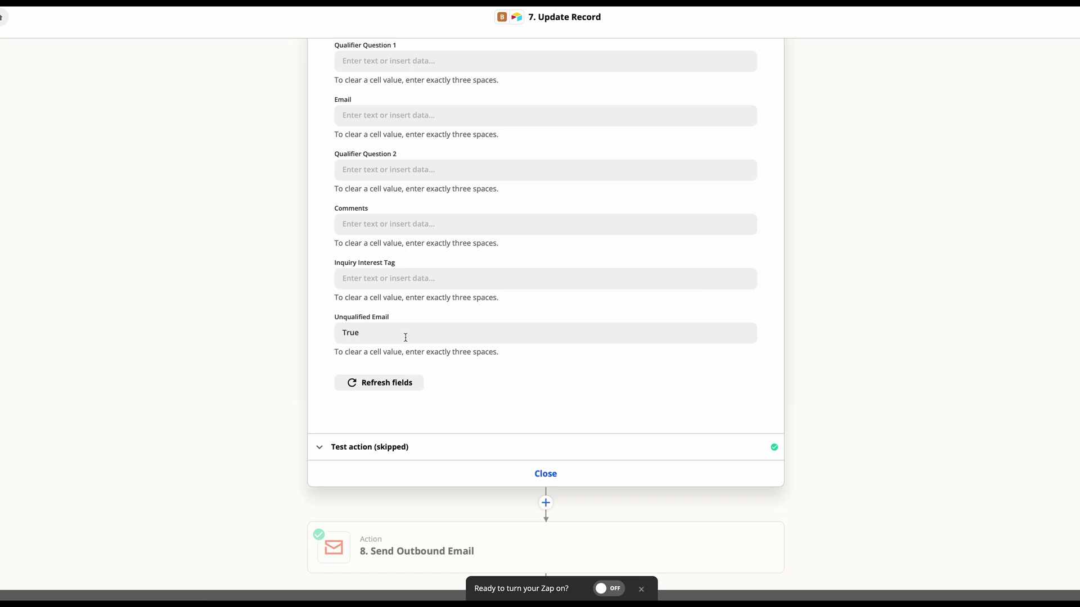
click(502, 342)
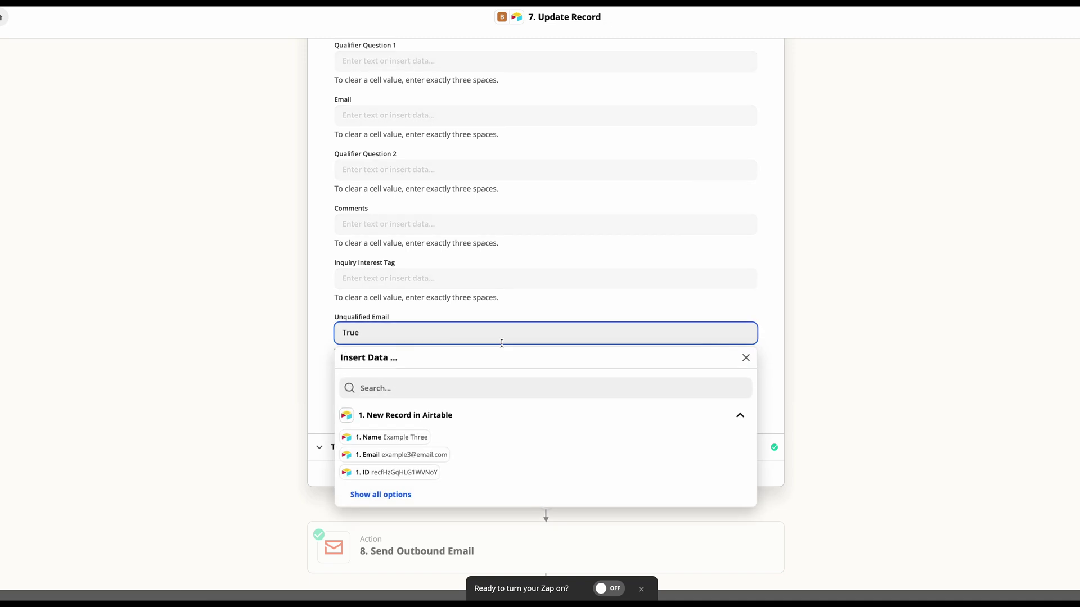
click(247, 341)
Step: Review the Unqualified Lead email's To, Subject and Body, then close the step
click(415, 547)
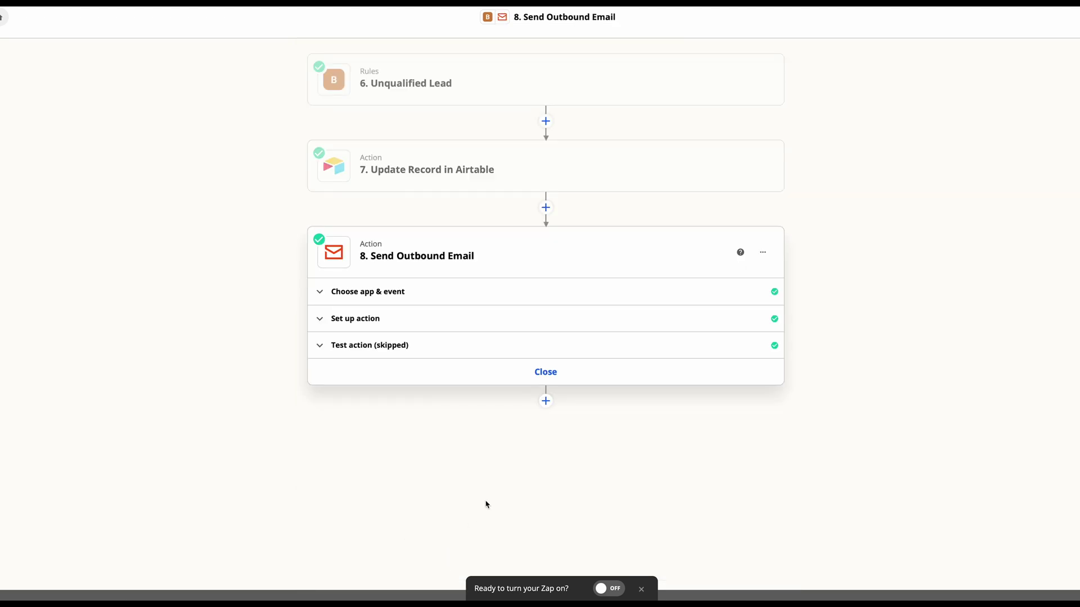
click(345, 324)
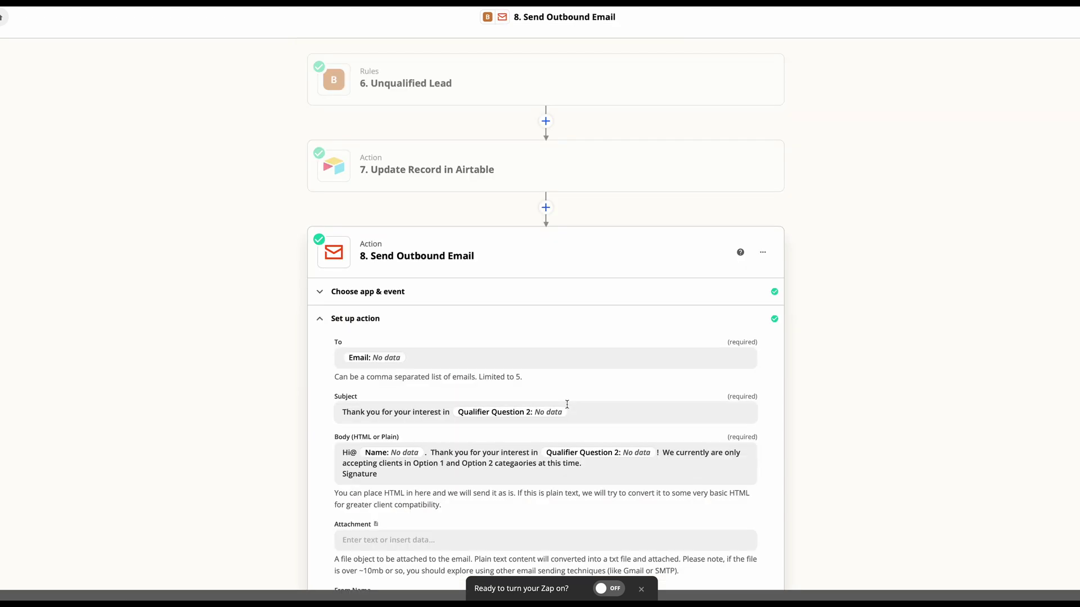
scroll(578, 418, down, 1)
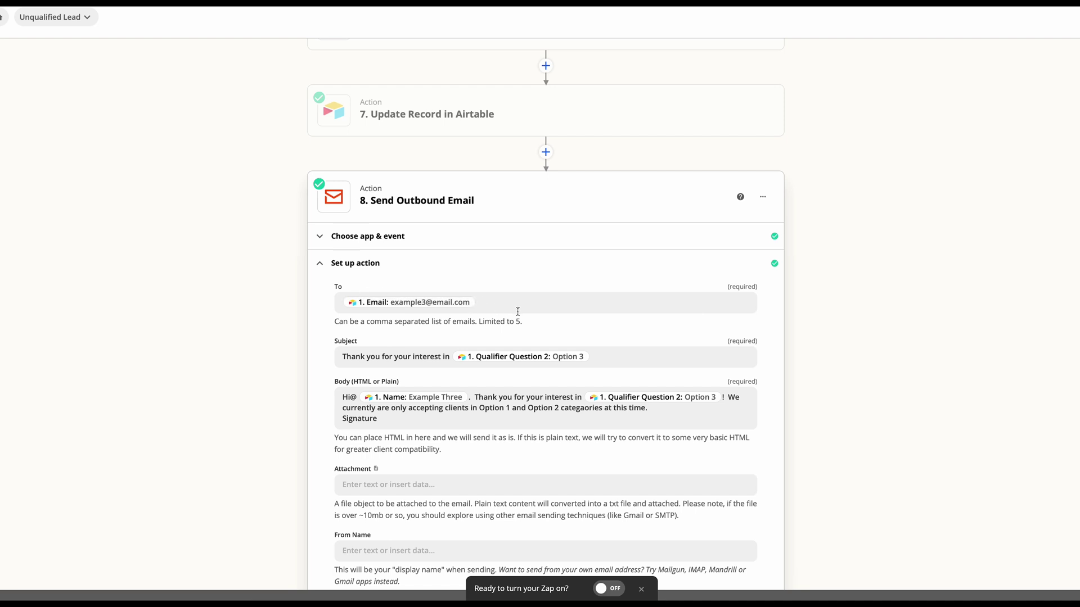
scroll(517, 311, down, 1)
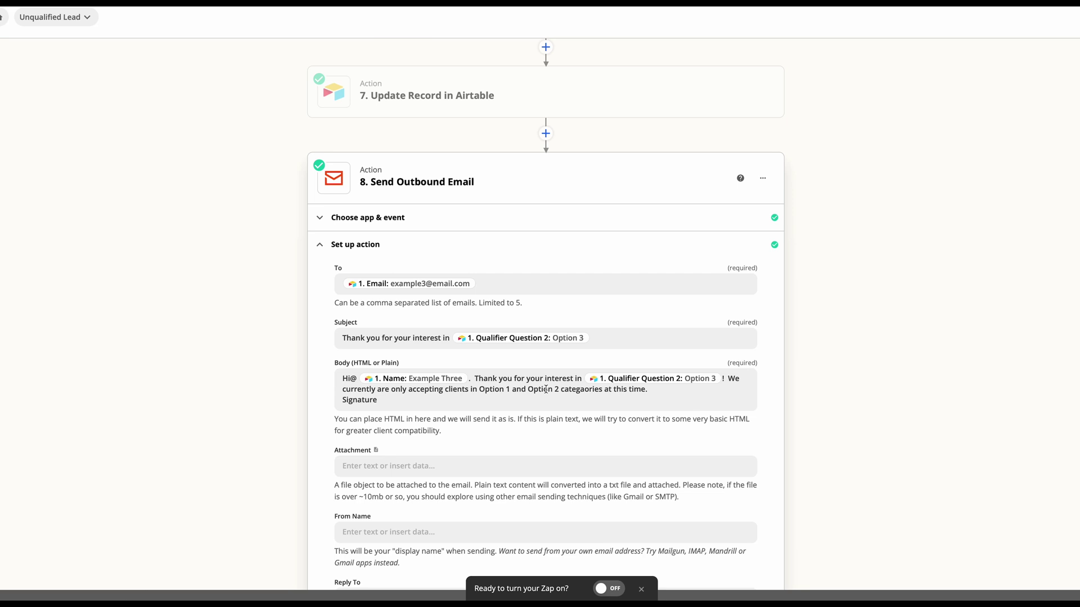
scroll(549, 401, down, 1)
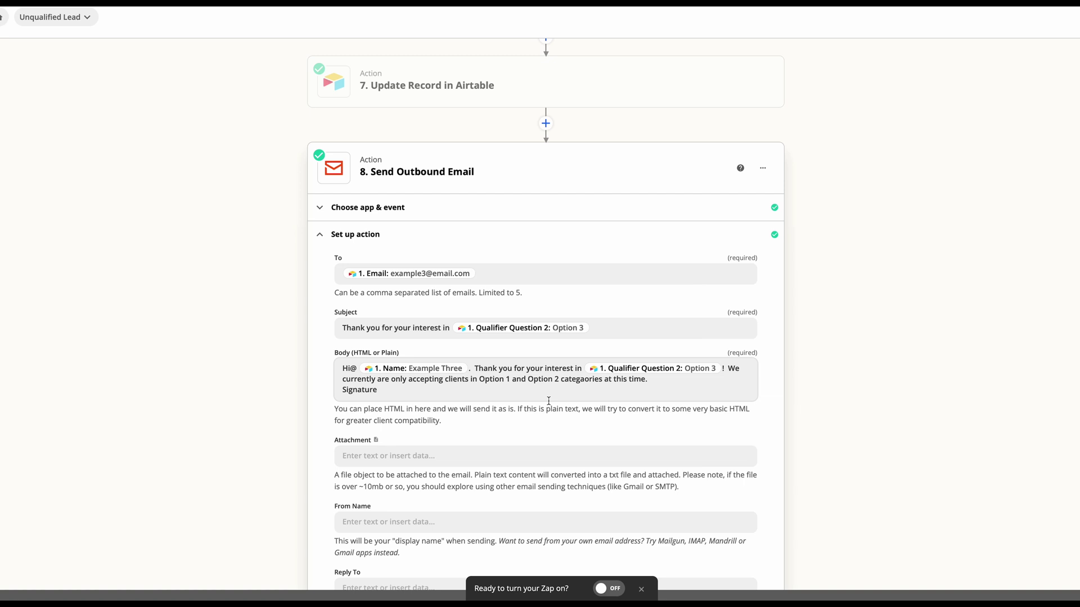
scroll(927, 403, down, 1)
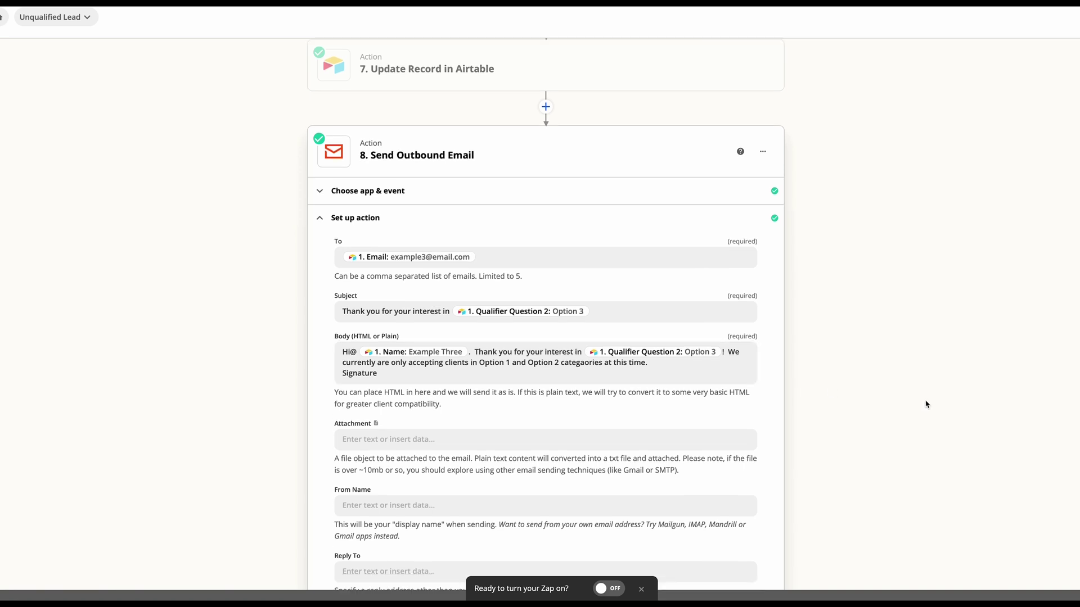
scroll(927, 404, down, 3)
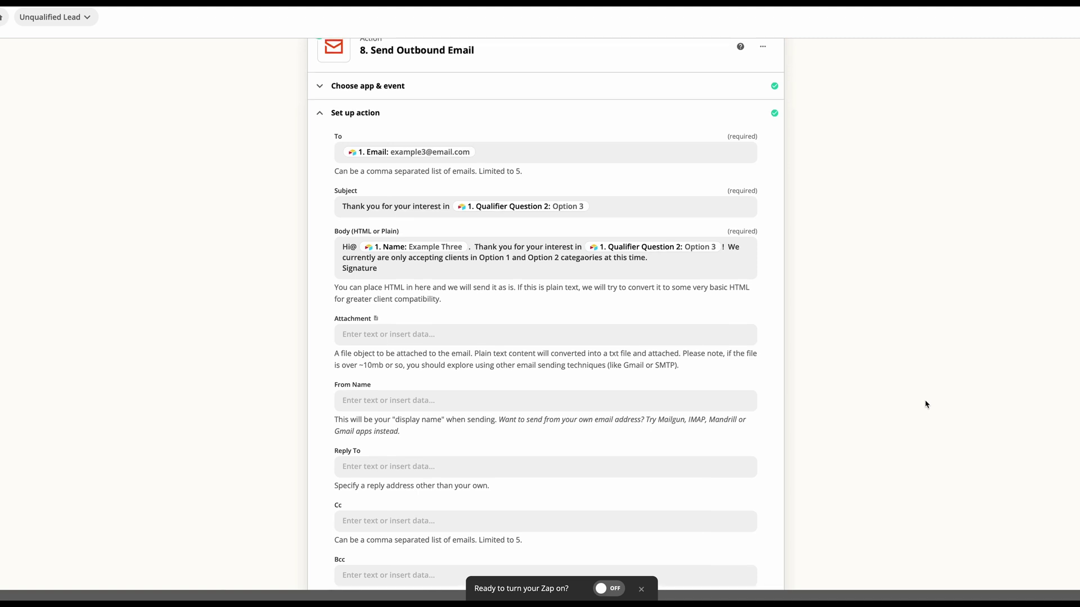
scroll(927, 404, down, 8)
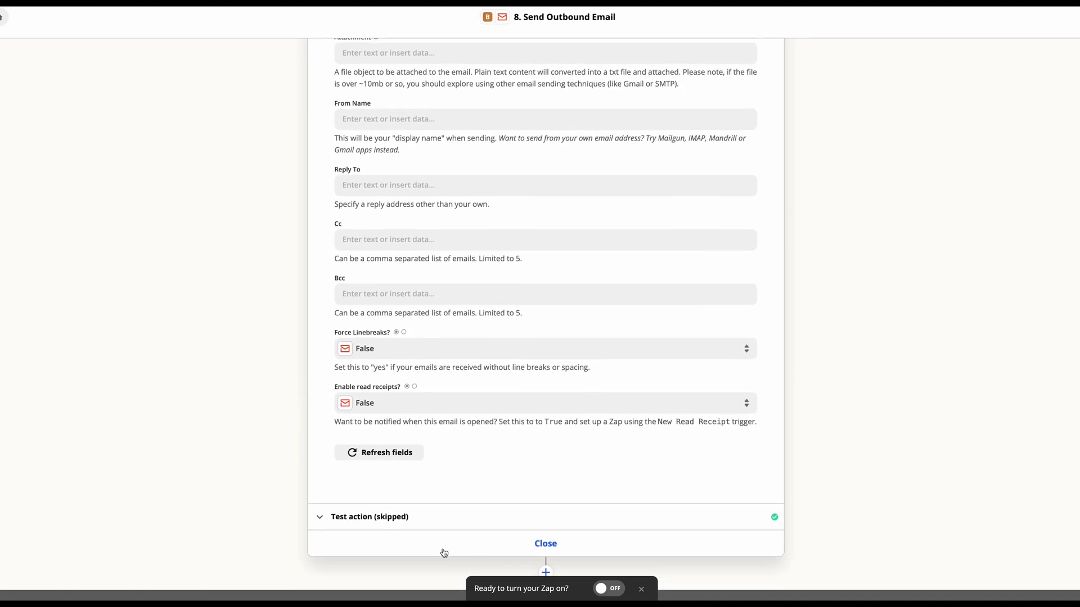
click(545, 542)
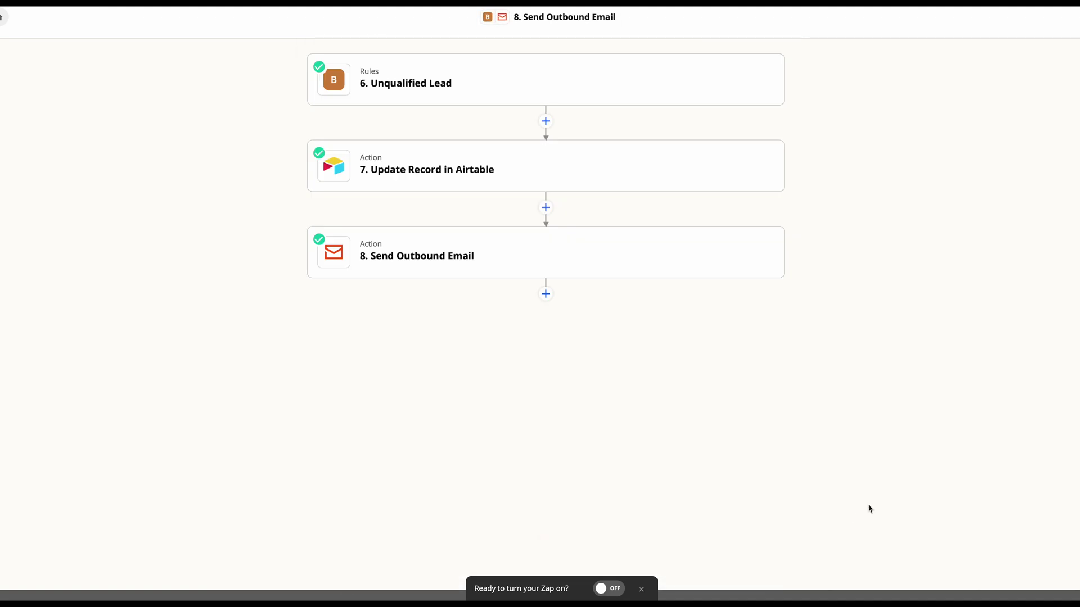